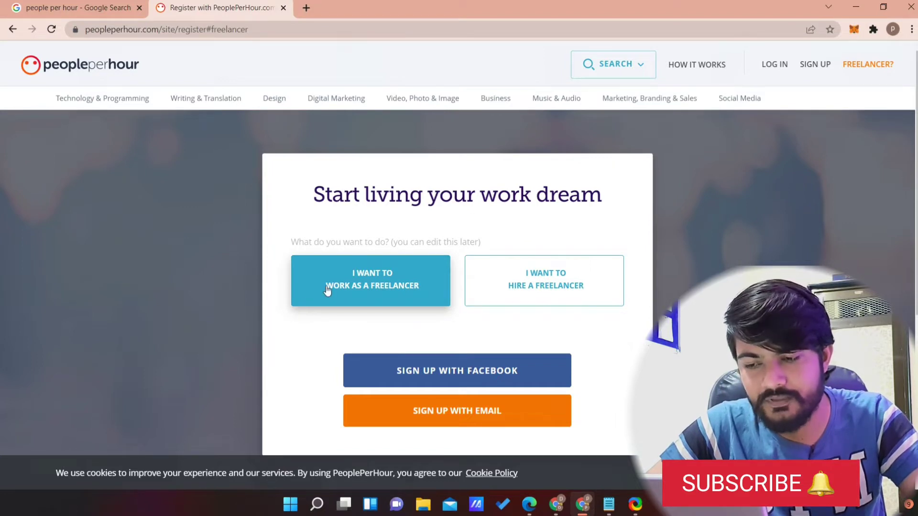
Open the email sign-up form and enter the freelancer's first and last name.
{"action": "left_click", "coordinate": [453, 423]}
{"action": "scroll", "coordinate": [398, 296], "scroll_direction": "down", "scroll_amount": 3}
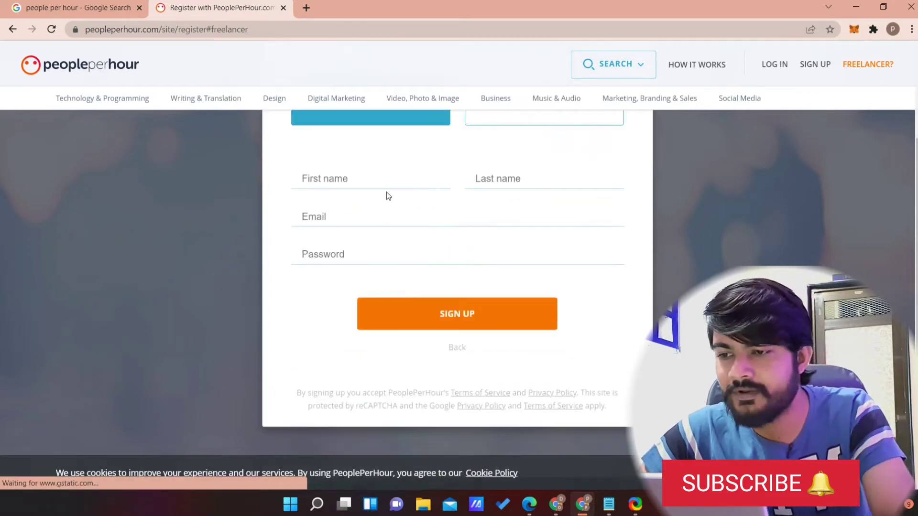
{"action": "left_click", "coordinate": [377, 170]}
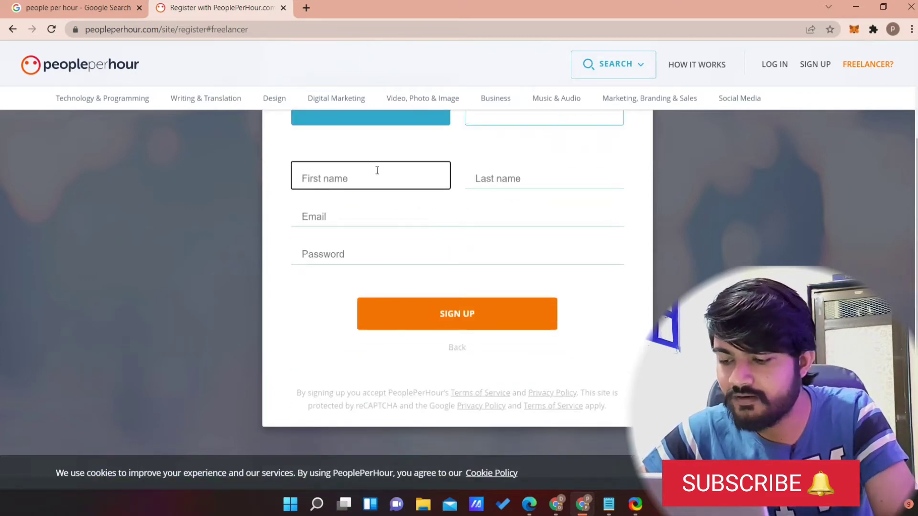
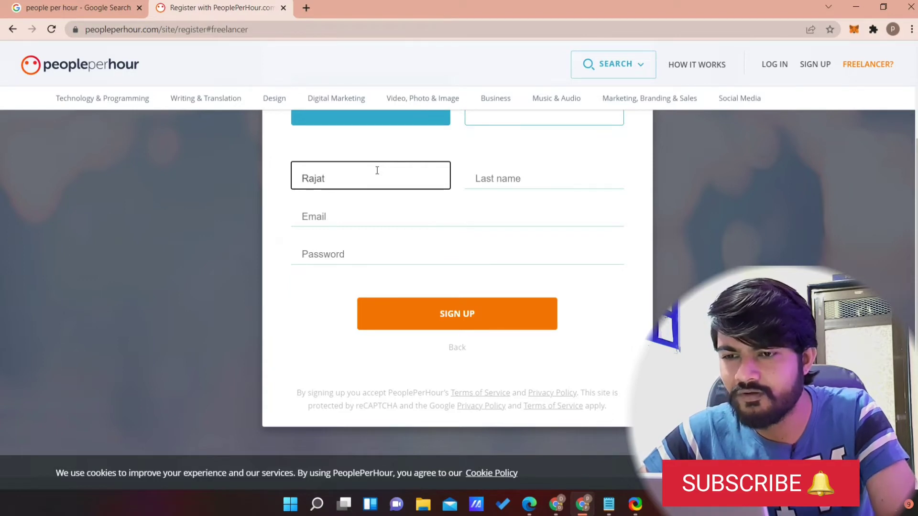
{"action": "key", "text": "Tab"}
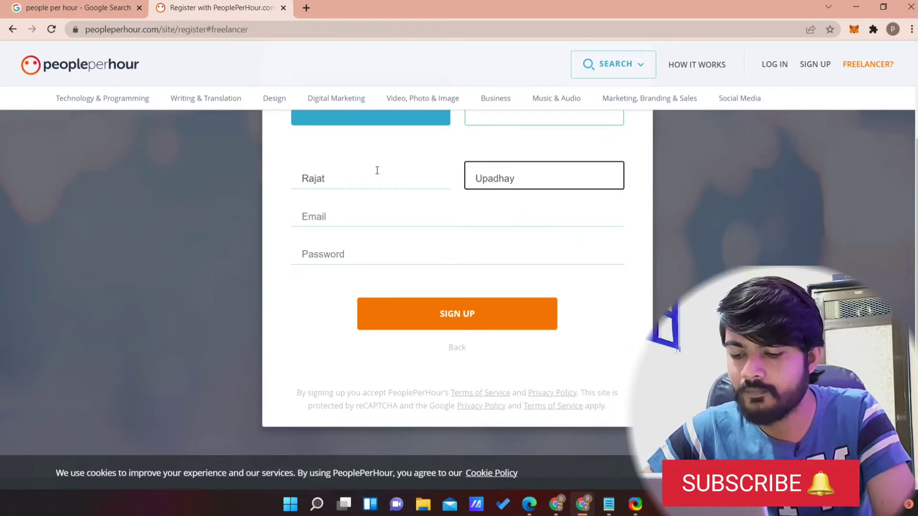
Fill in the saved email address and an account password, then submit the sign-up form.
{"action": "key", "text": "Tab"}
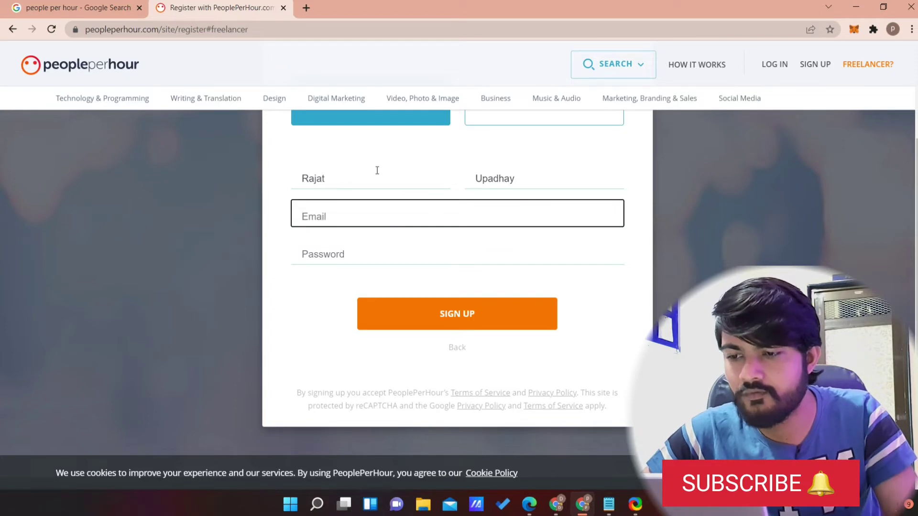
{"action": "type", "text": "pokce"}
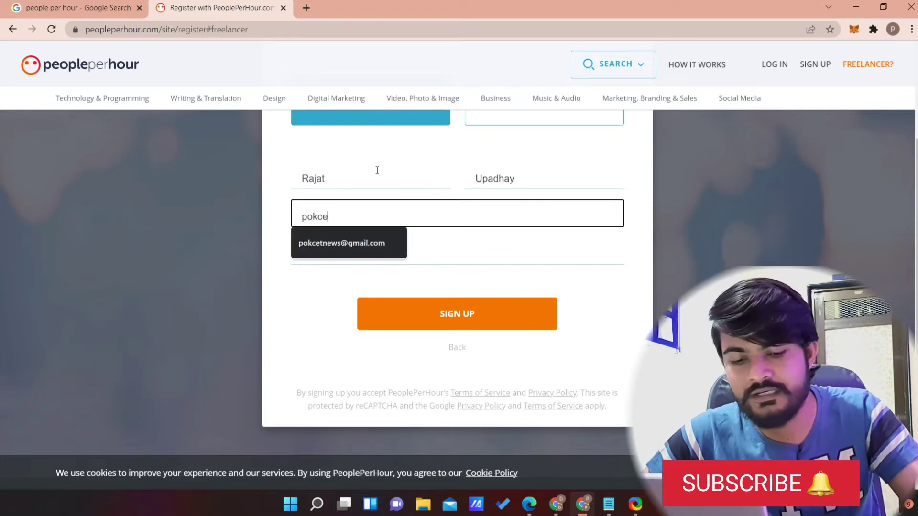
{"action": "key", "text": "Down"}
{"action": "key", "text": "Return"}
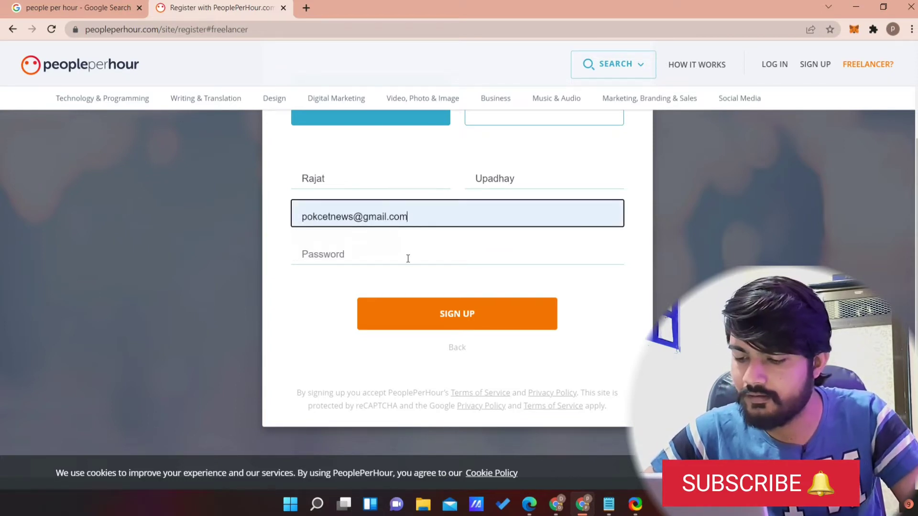
{"action": "left_click", "coordinate": [407, 252]}
{"action": "type", "text": "••••••••"}
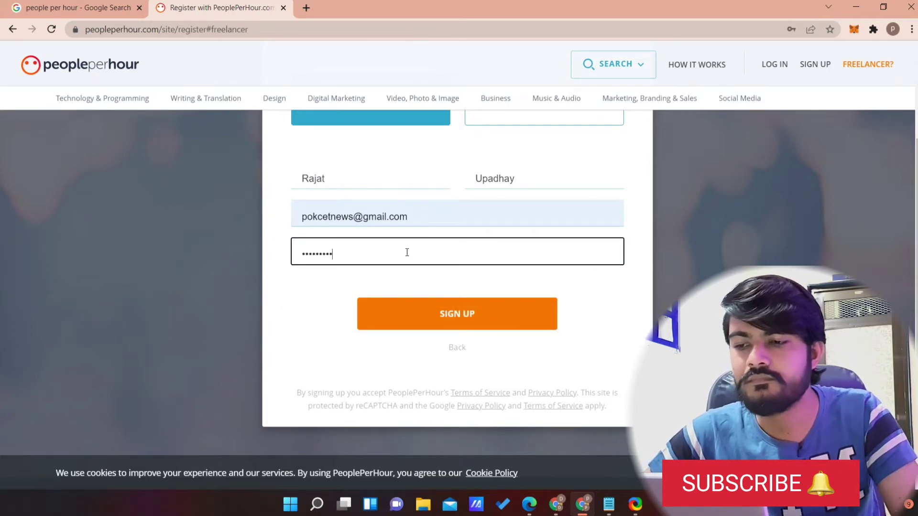
{"action": "type", "text": "•••"}
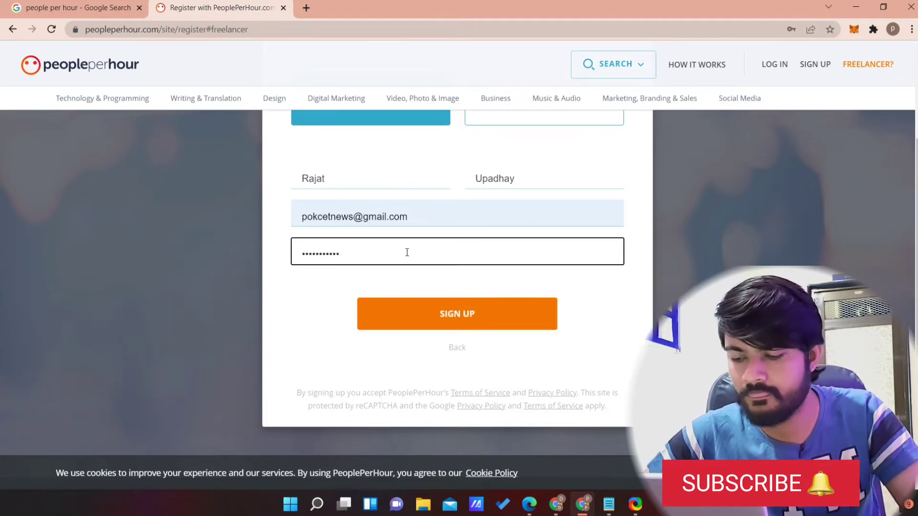
{"action": "key", "text": "BackSpace"}
{"action": "key", "text": "BackSpace"}
{"action": "key", "text": "BackSpace"}
{"action": "key", "text": "BackSpace"}
{"action": "key", "text": "BackSpace"}
{"action": "key", "text": "BackSpace"}
{"action": "key", "text": "BackSpace"}
{"action": "key", "text": "BackSpace"}
{"action": "key", "text": "BackSpace"}
{"action": "key", "text": "BackSpace"}
{"action": "key", "text": "BackSpace"}
{"action": "type", "text": "•••••"}
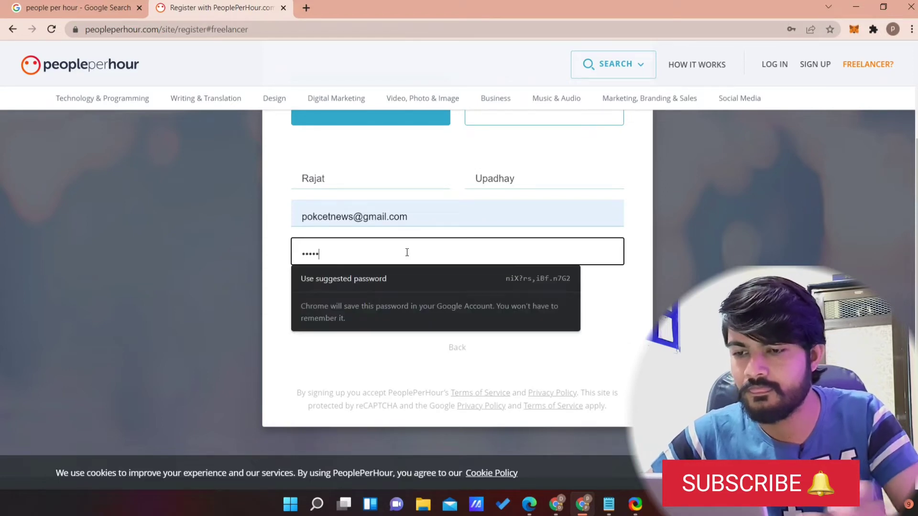
{"action": "type", "text": "•••••••"}
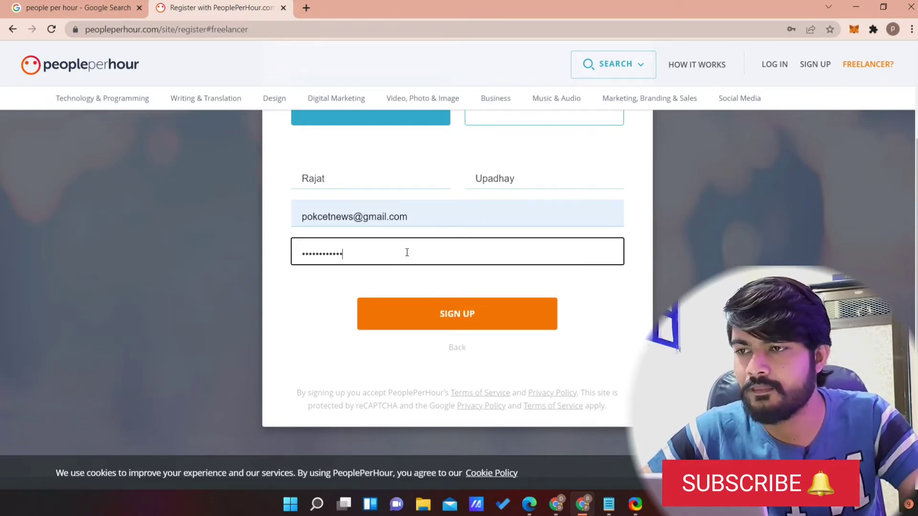
{"action": "key", "text": "Return"}
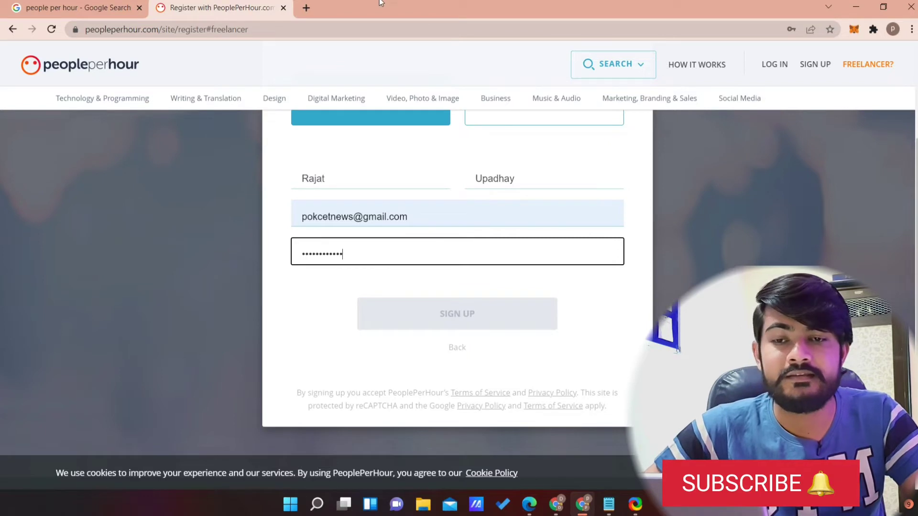
Open Gmail in a new tab and activate the account from the 'Activate your account' email.
{"action": "key", "text": "ctrl+t"}
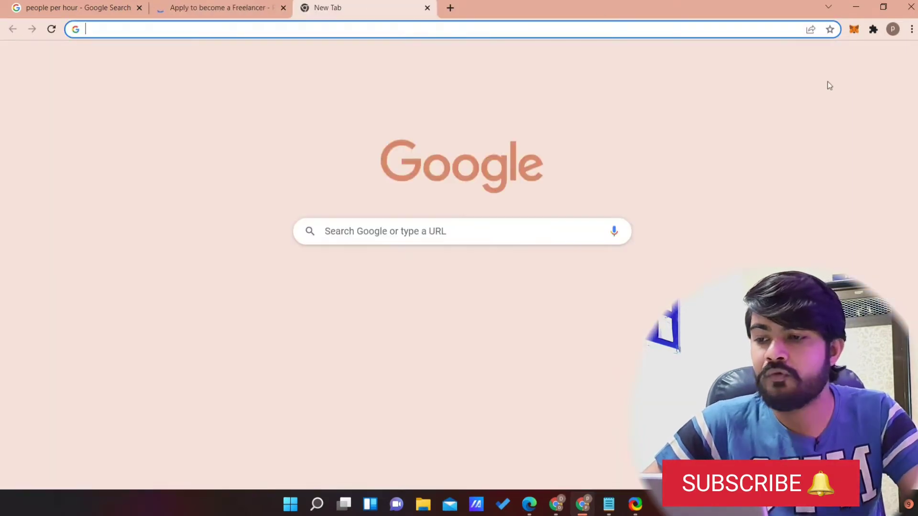
{"action": "left_click", "coordinate": [809, 60]}
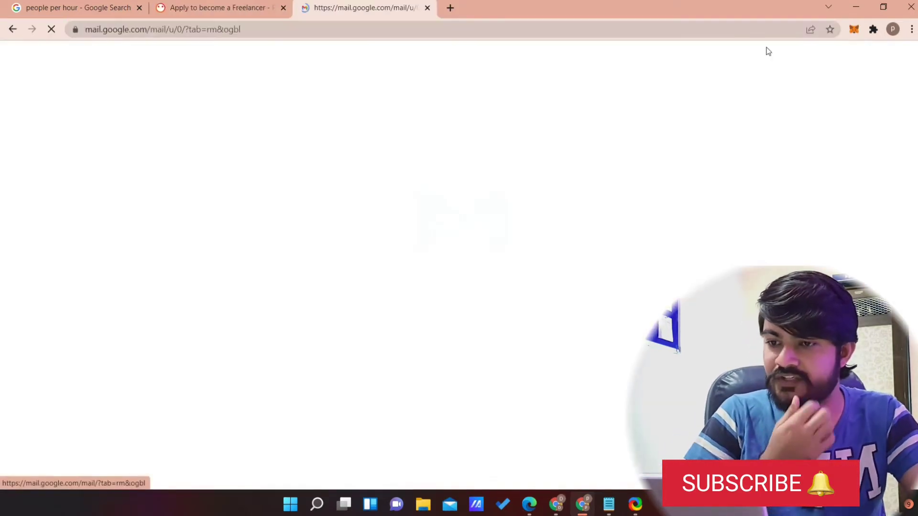
{"action": "left_click", "coordinate": [248, 4]}
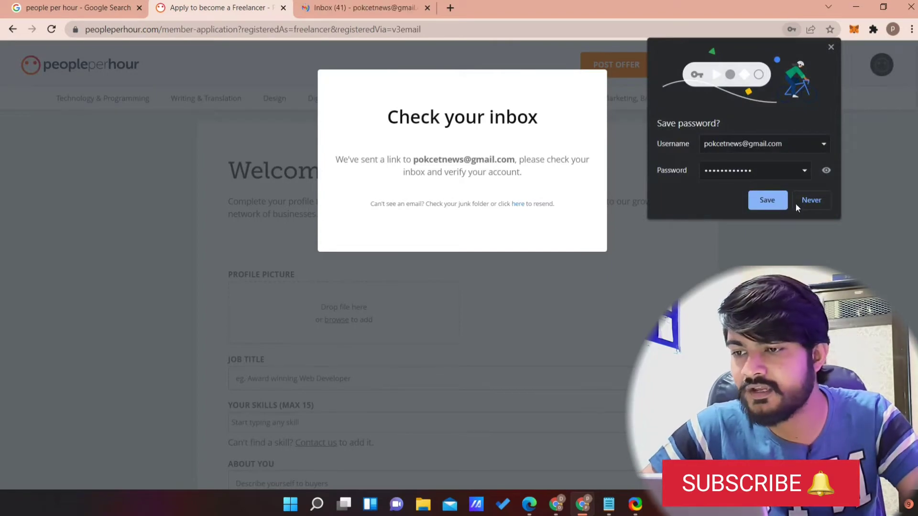
{"action": "left_click", "coordinate": [391, 6]}
{"action": "left_click", "coordinate": [443, 154]}
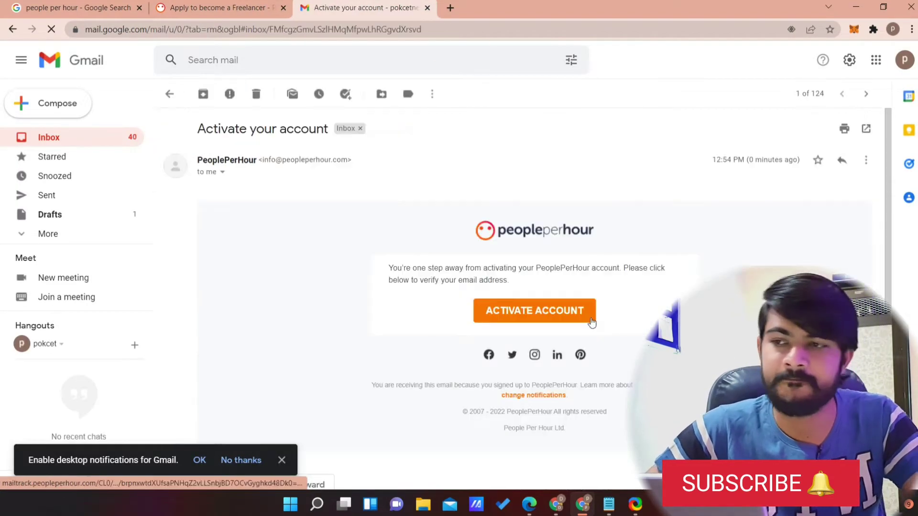
{"action": "left_click", "coordinate": [575, 314]}
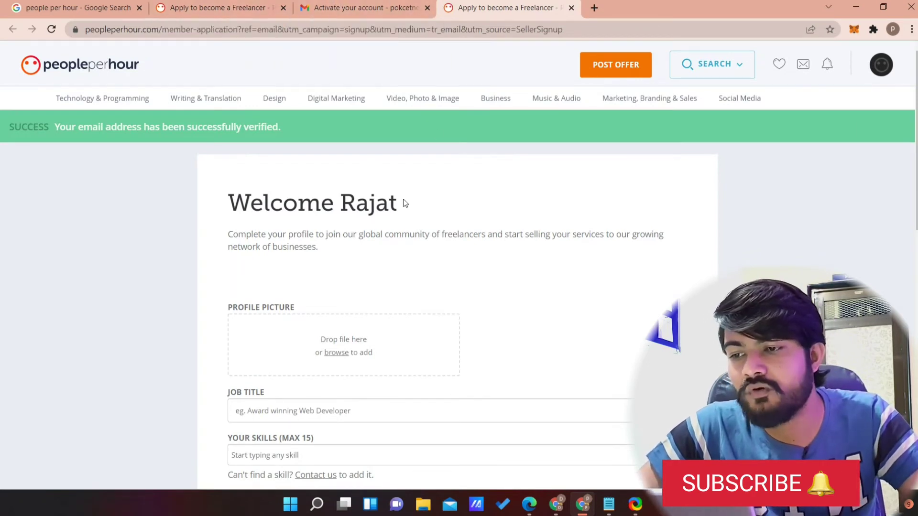
Try the first downloaded image as the profile picture, which is rejected as .webp.
{"action": "scroll", "coordinate": [176, 194], "scroll_direction": "down", "scroll_amount": 2}
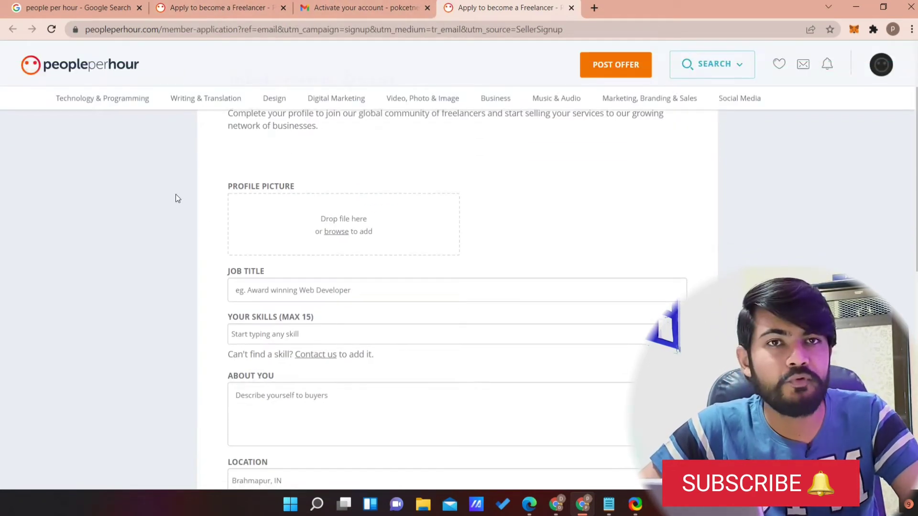
{"action": "left_click", "coordinate": [336, 232]}
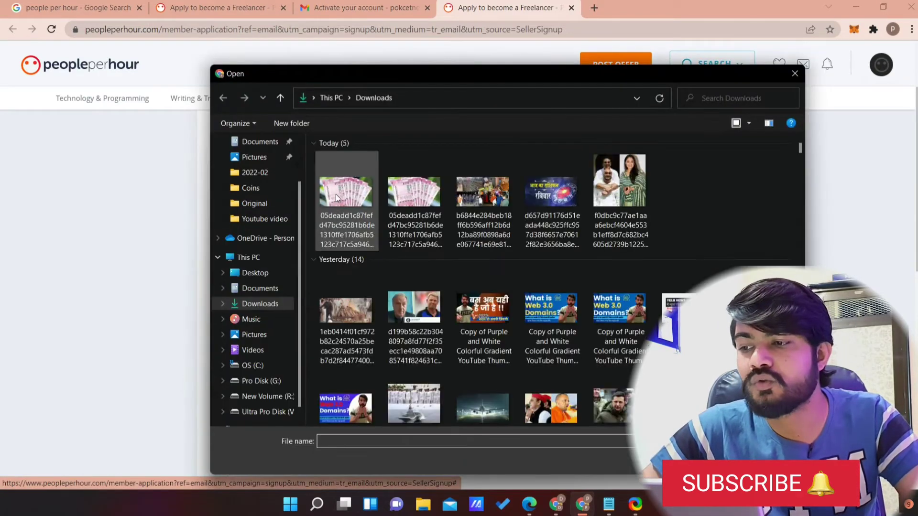
{"action": "double_click", "coordinate": [353, 192]}
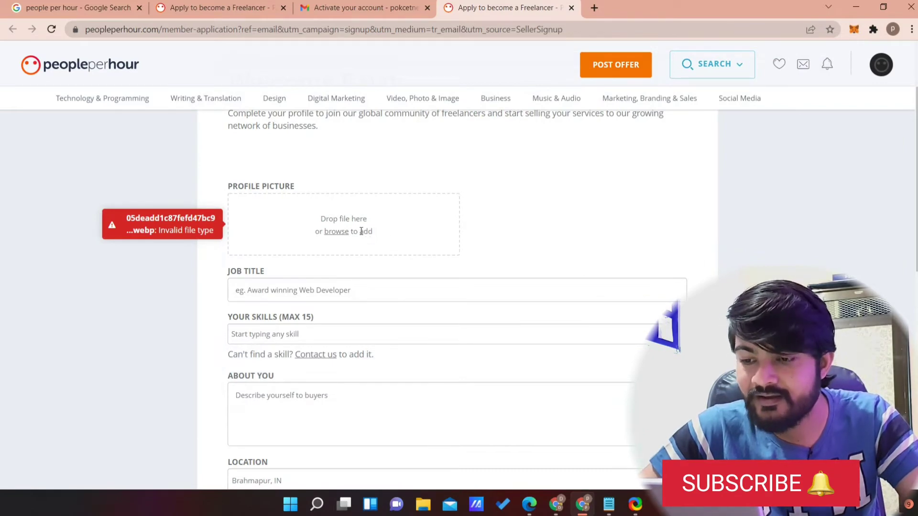
Upload Online Survey (1) from Downloads as the profile picture instead.
{"action": "left_click", "coordinate": [339, 232]}
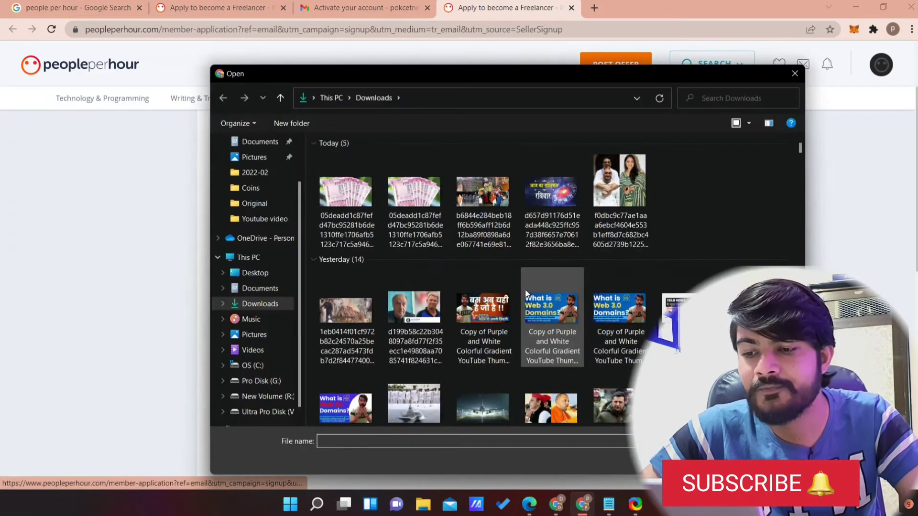
{"action": "scroll", "coordinate": [525, 290], "scroll_direction": "down", "scroll_amount": 10}
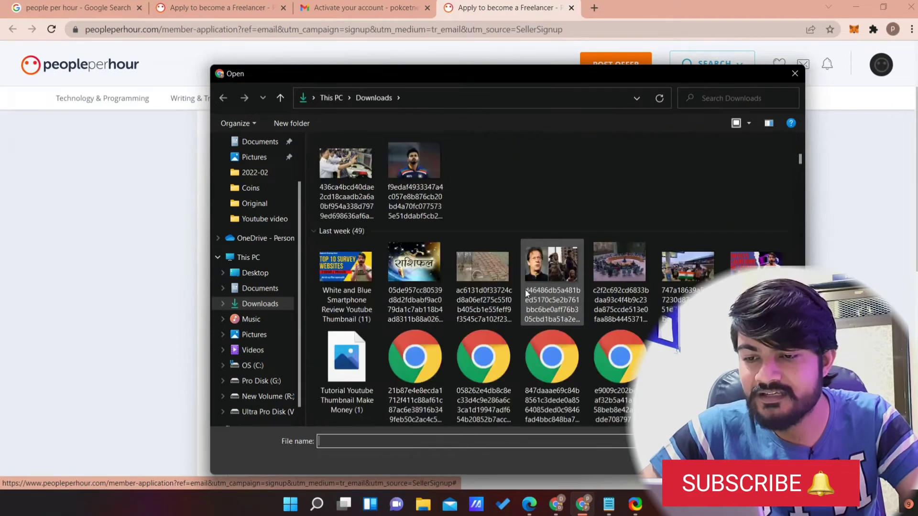
{"action": "scroll", "coordinate": [525, 288], "scroll_direction": "down", "scroll_amount": 5}
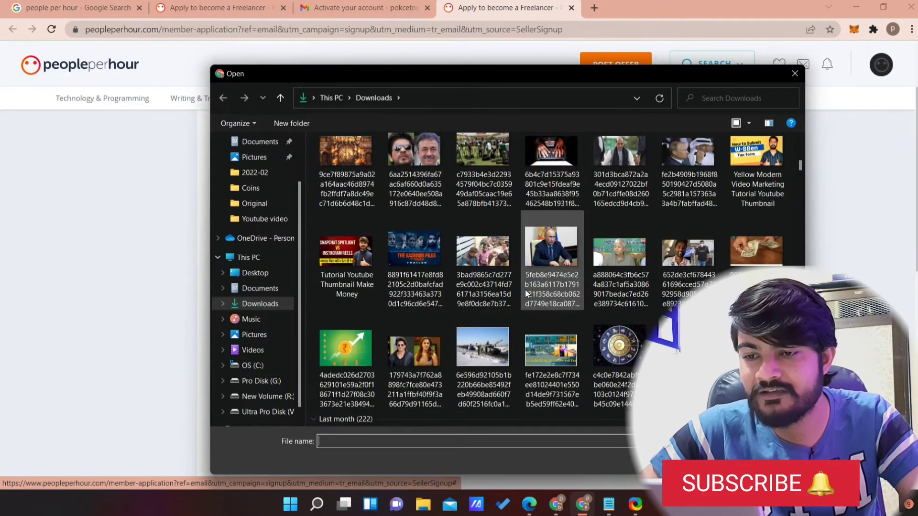
{"action": "scroll", "coordinate": [547, 266], "scroll_direction": "down", "scroll_amount": 5}
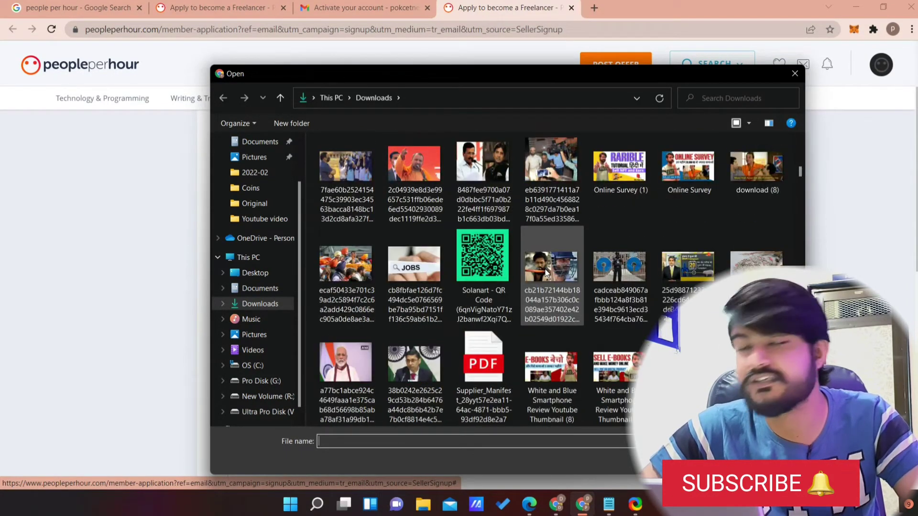
{"action": "scroll", "coordinate": [547, 273], "scroll_direction": "up", "scroll_amount": 3}
{"action": "double_click", "coordinate": [532, 196]}
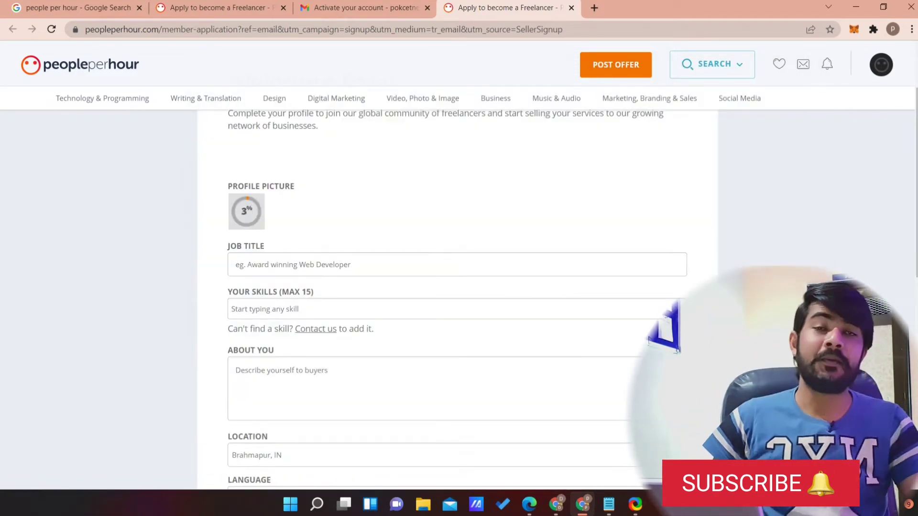
Set the job title to 'photo editing'.
{"action": "left_click", "coordinate": [291, 259]}
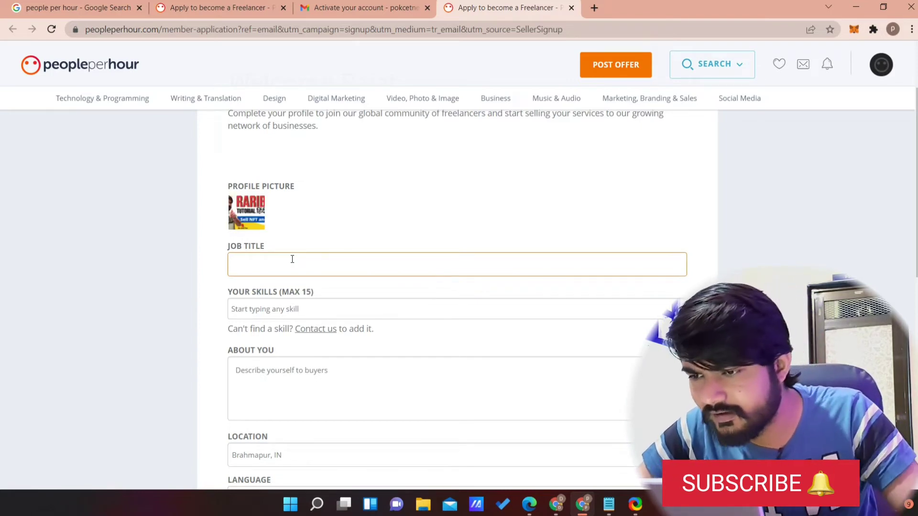
{"action": "type", "text": "photo editing"}
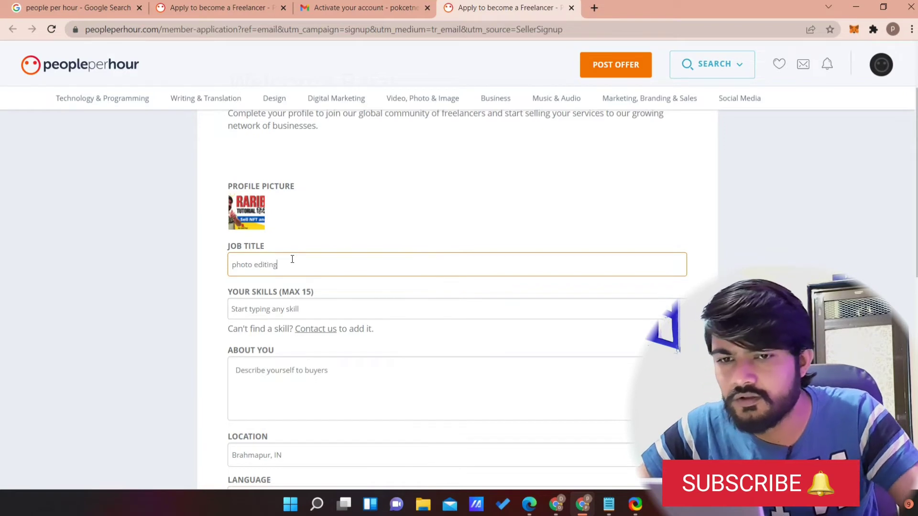
{"action": "scroll", "coordinate": [292, 262], "scroll_direction": "down", "scroll_amount": 3}
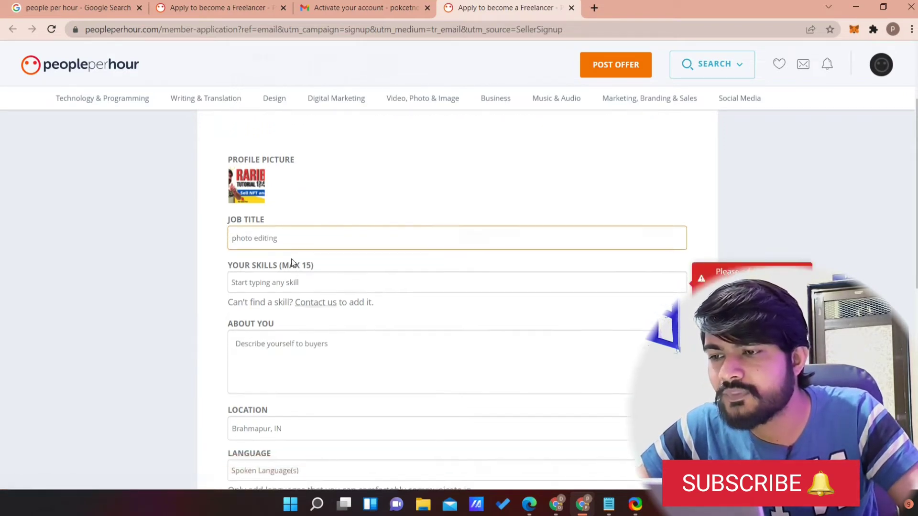
{"action": "scroll", "coordinate": [201, 192], "scroll_direction": "up", "scroll_amount": 1}
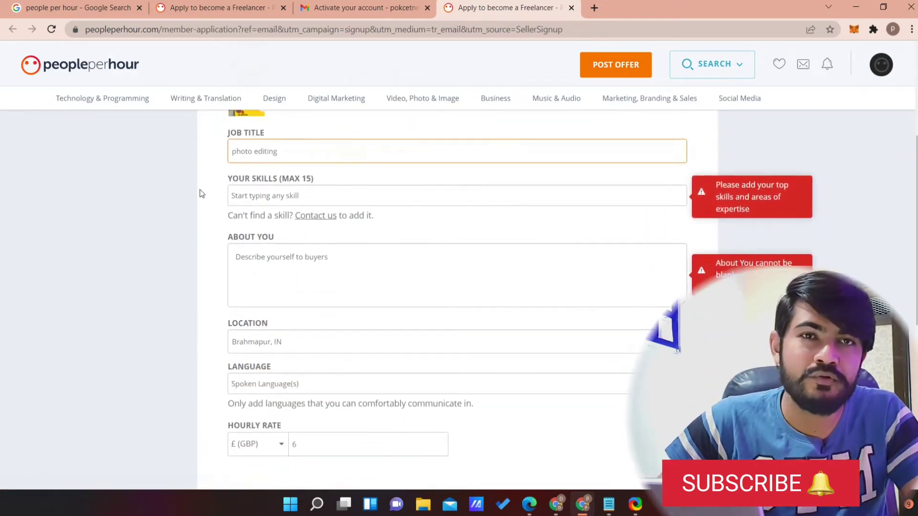
Add photo editing and video editing as skills.
{"action": "left_click", "coordinate": [257, 204]}
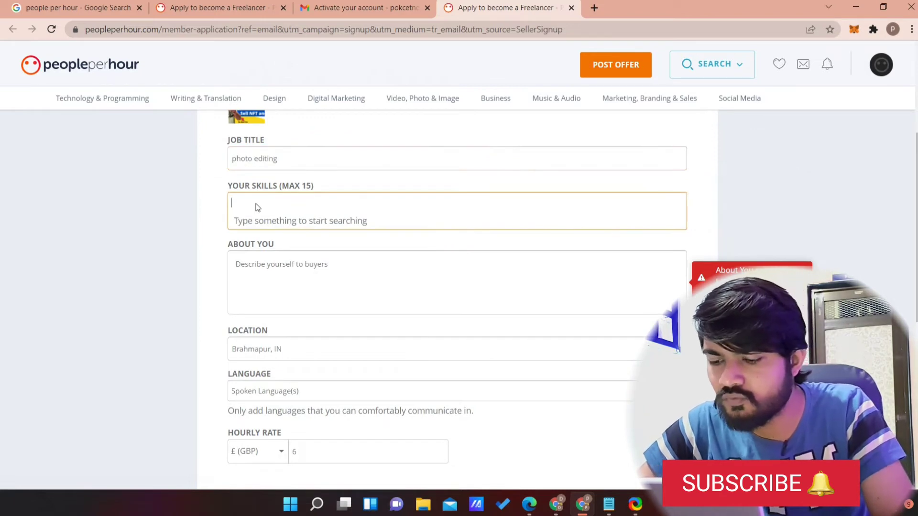
{"action": "type", "text": "phot"}
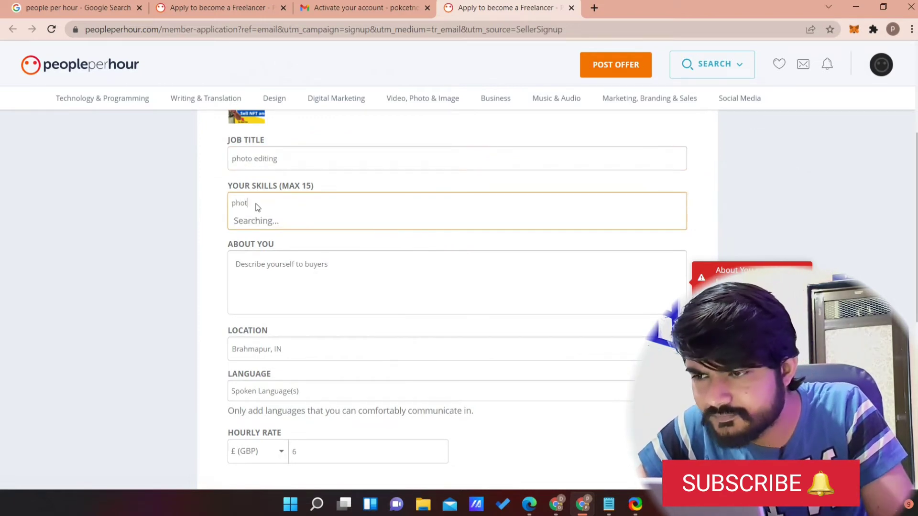
{"action": "type", "text": "o eduiting"}
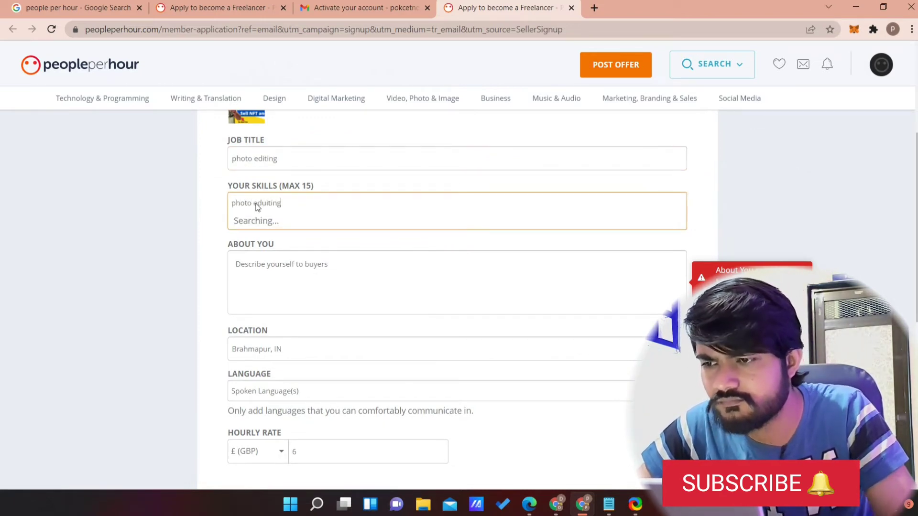
{"action": "key", "text": "BackSpace"}
{"action": "key", "text": "BackSpace"}
{"action": "key", "text": "BackSpace"}
{"action": "key", "text": "BackSpace"}
{"action": "key", "text": "BackSpace"}
{"action": "key", "text": "BackSpace"}
{"action": "type", "text": "iting"}
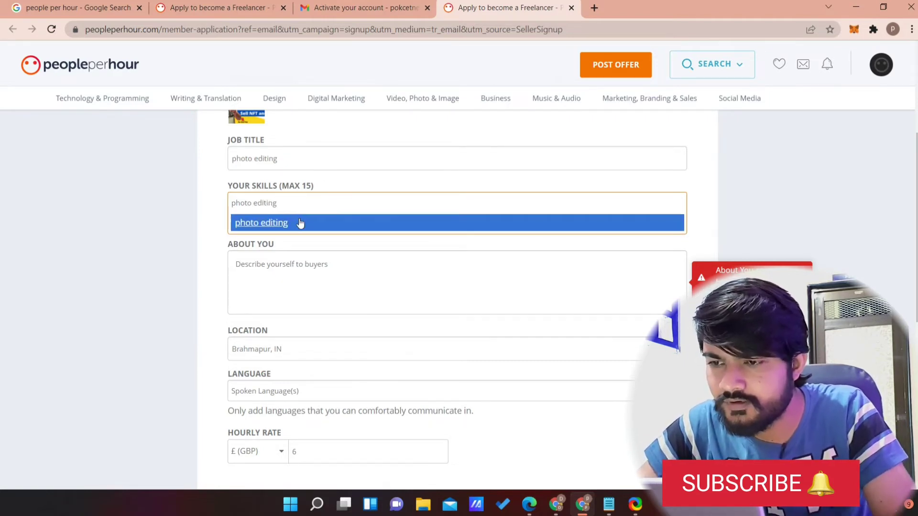
{"action": "left_click", "coordinate": [297, 221]}
{"action": "type", "text": "video editing"}
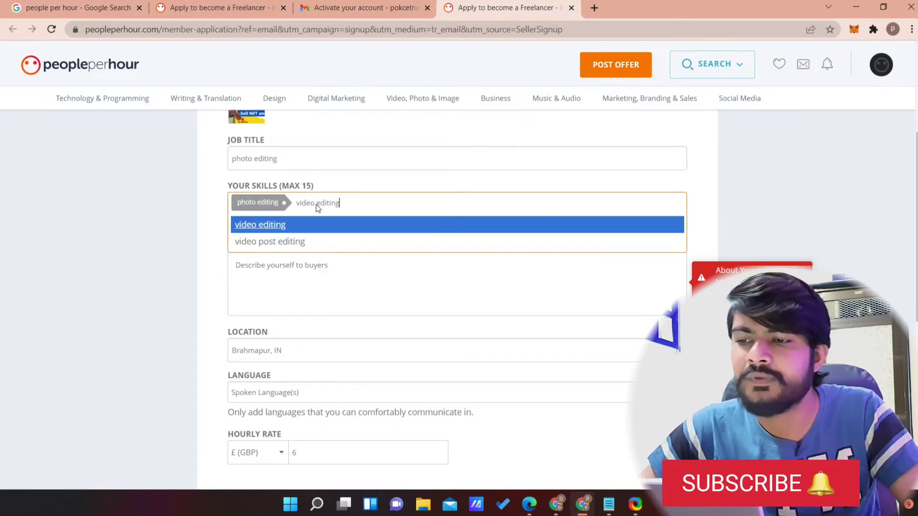
{"action": "left_click", "coordinate": [313, 229]}
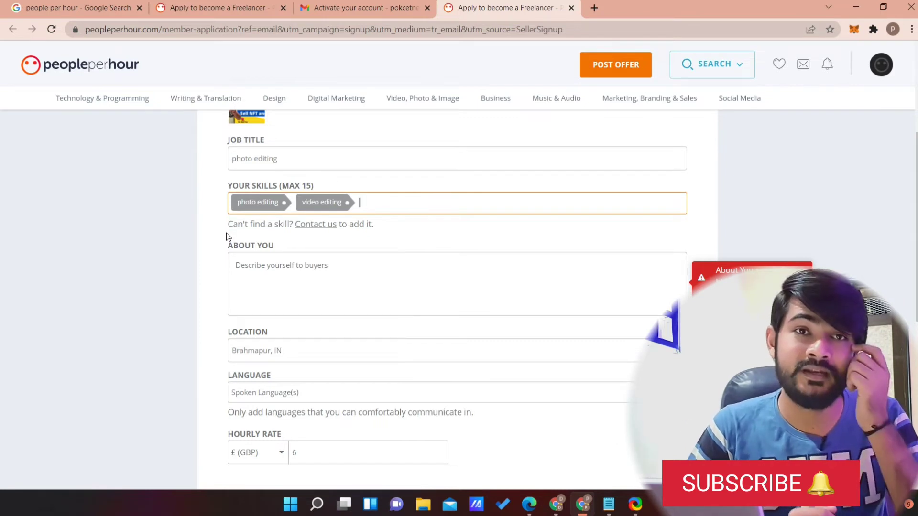
{"action": "scroll", "coordinate": [227, 239], "scroll_direction": "down", "scroll_amount": 1}
{"action": "left_click", "coordinate": [268, 209]}
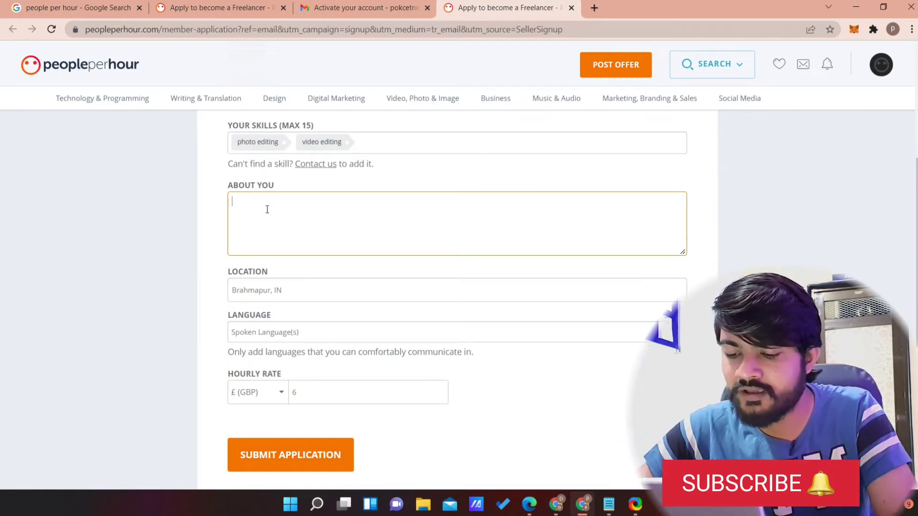
Type 'i am professional editor from last 5 years.' into About You, fixing typos.
{"action": "type", "text": "i am"}
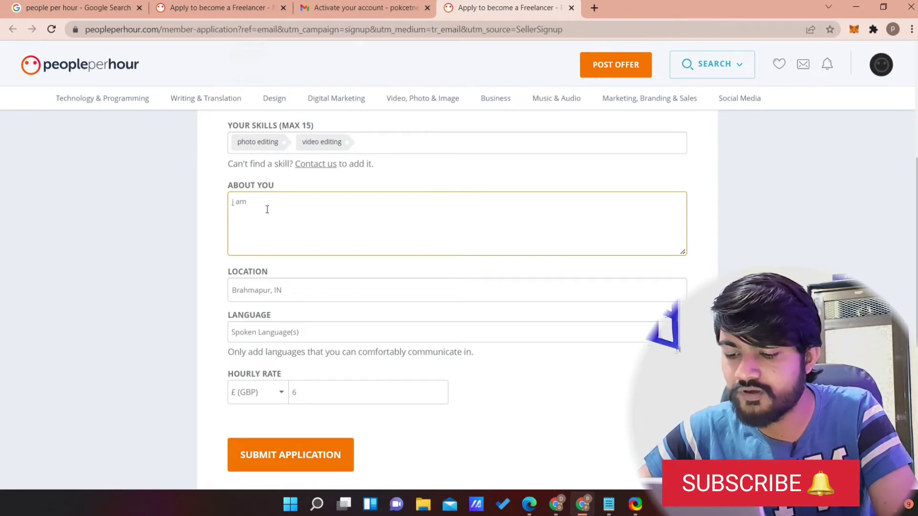
{"action": "type", "text": " pro"}
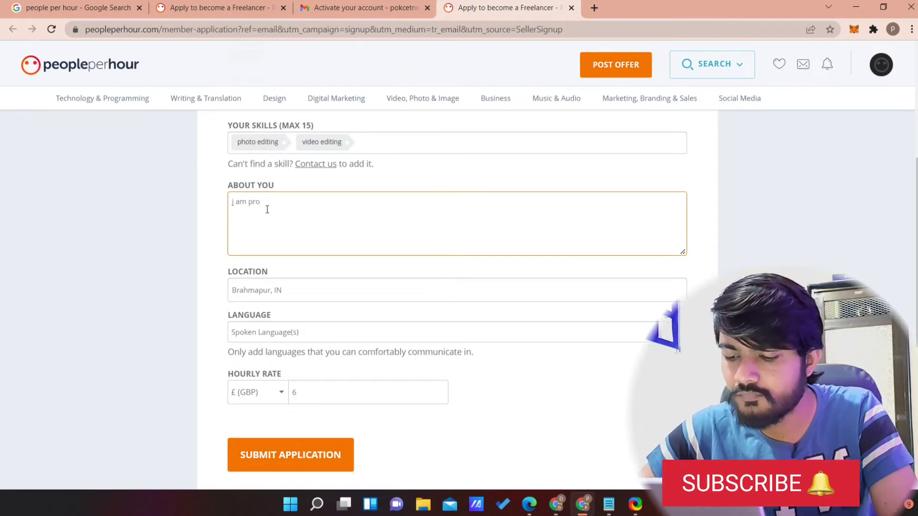
{"action": "type", "text": "fessional"}
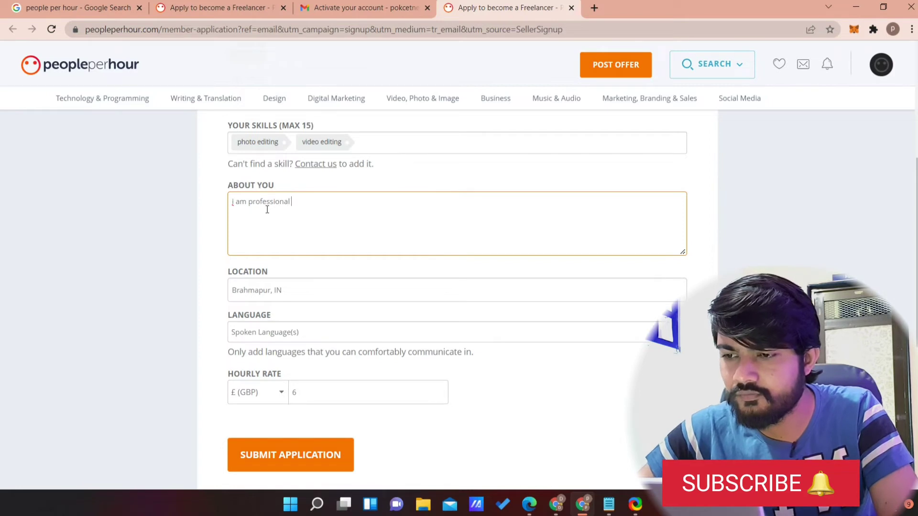
{"action": "type", "text": " editor "}
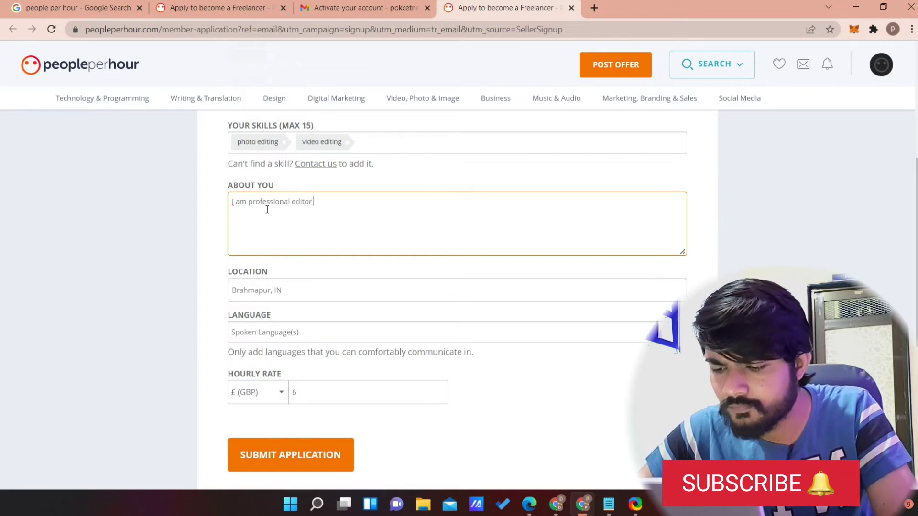
{"action": "type", "text": "fom"}
{"action": "key", "text": "BackSpace"}
{"action": "key", "text": "BackSpace"}
{"action": "key", "text": "BackSpace"}
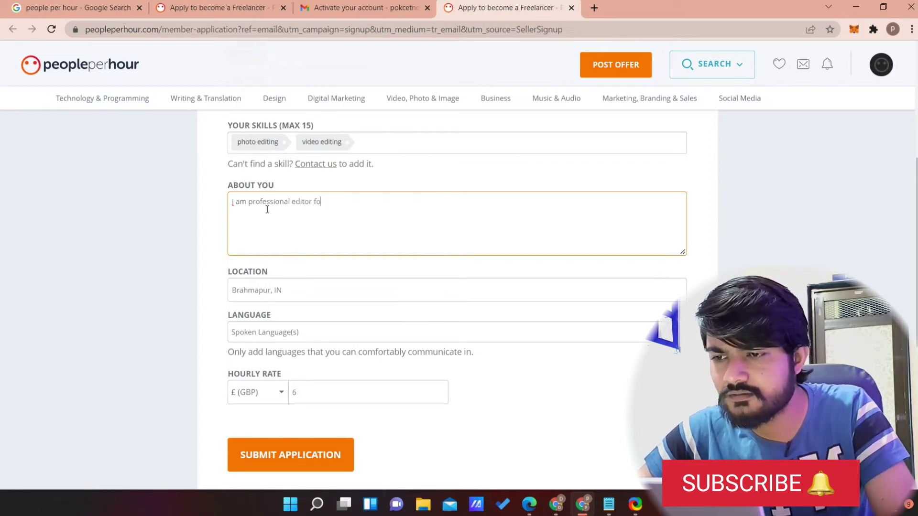
{"action": "type", "text": "romlast"}
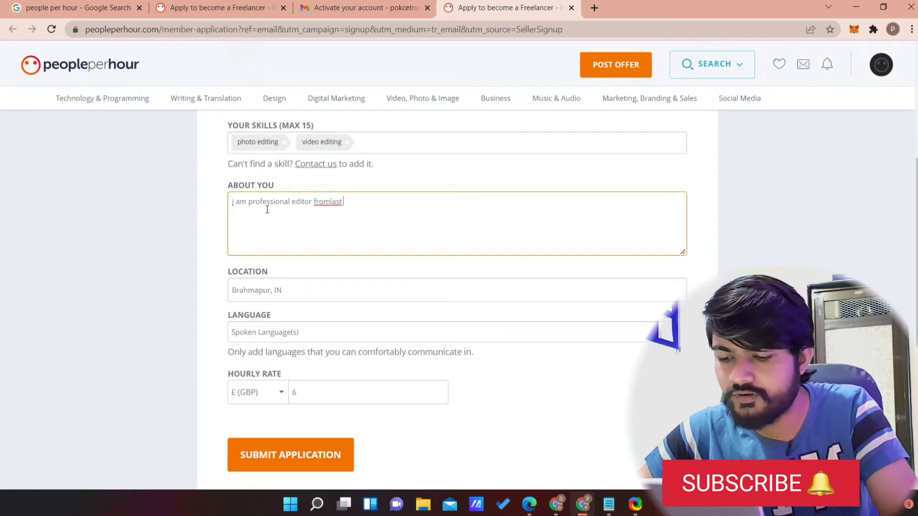
{"action": "key", "text": "BackSpace"}
{"action": "key", "text": "BackSpace"}
{"action": "type", "text": "last "}
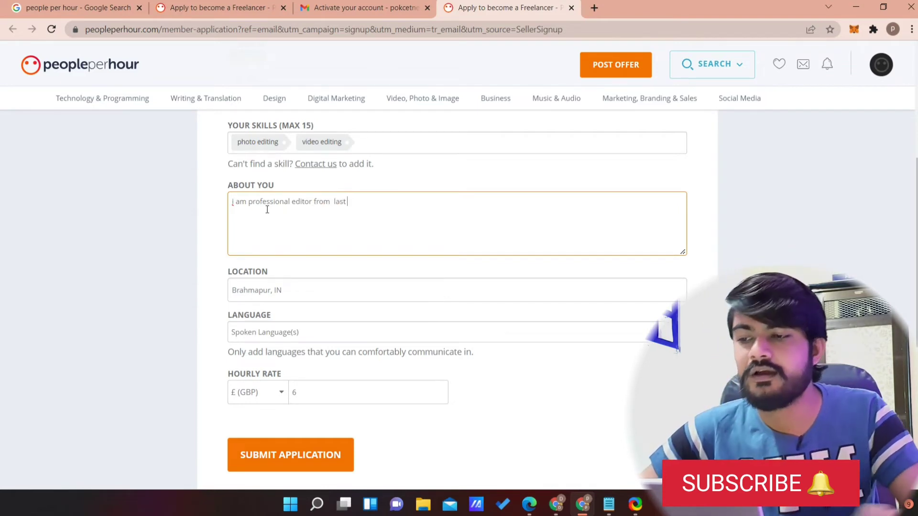
{"action": "type", "text": "5 years"}
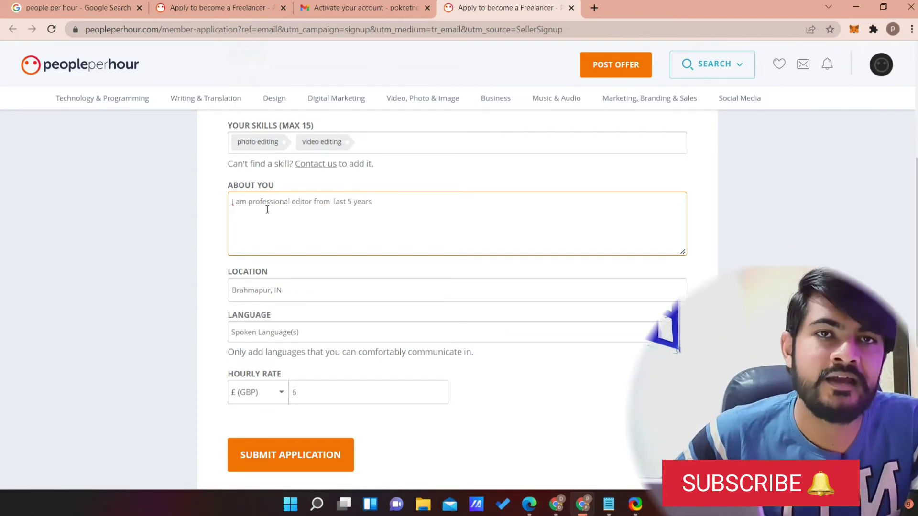
{"action": "type", "text": "."}
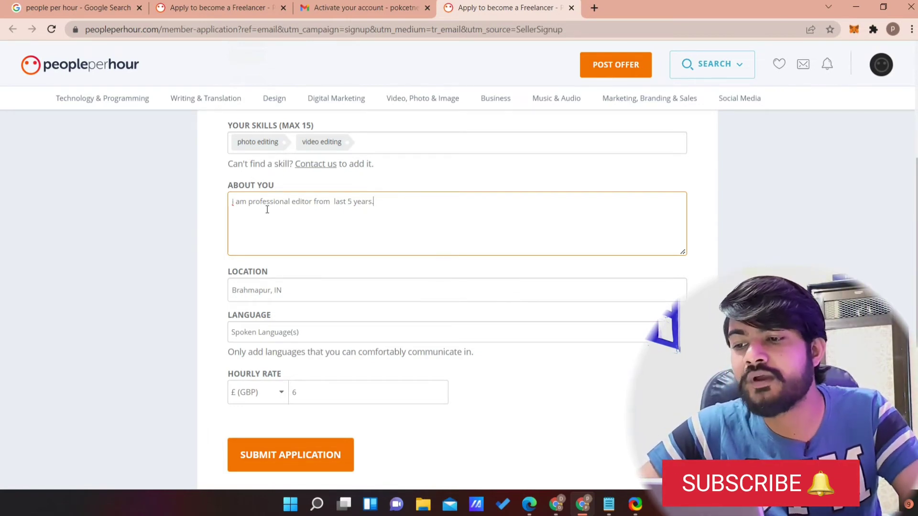
Replace the Brahmapur location by typing udaipur.
{"action": "left_click", "coordinate": [310, 277]}
{"action": "left_click", "coordinate": [322, 294]}
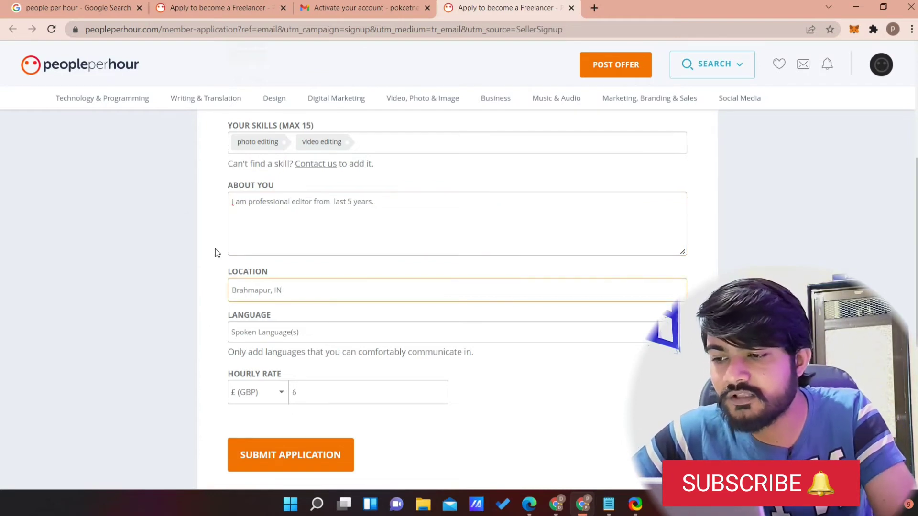
{"action": "key", "text": "BackSpace"}
{"action": "key", "text": "BackSpace"}
{"action": "key", "text": "BackSpace"}
{"action": "key", "text": "BackSpace"}
{"action": "key", "text": "BackSpace"}
{"action": "key", "text": "BackSpace"}
{"action": "key", "text": "BackSpace"}
{"action": "key", "text": "BackSpace"}
{"action": "key", "text": "BackSpace"}
{"action": "key", "text": "BackSpace"}
{"action": "key", "text": "BackSpace"}
{"action": "key", "text": "BackSpace"}
{"action": "key", "text": "BackSpace"}
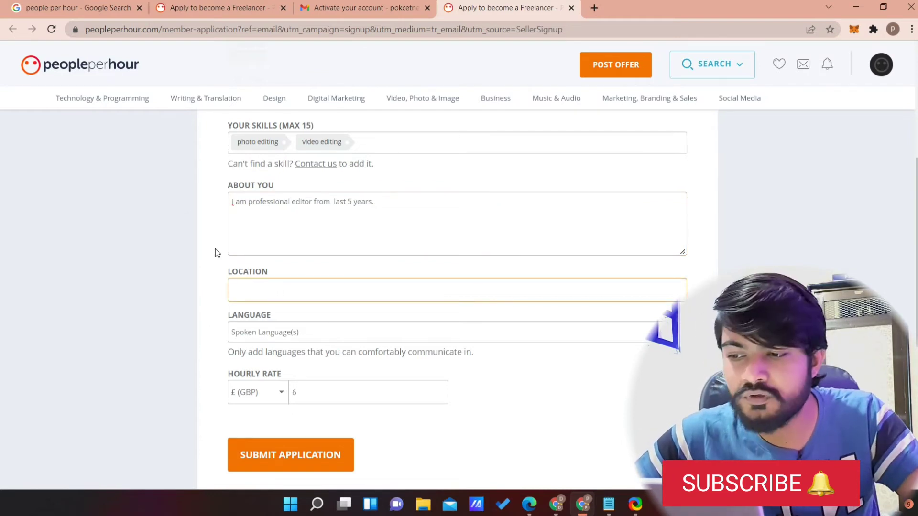
{"action": "type", "text": "udaipur"}
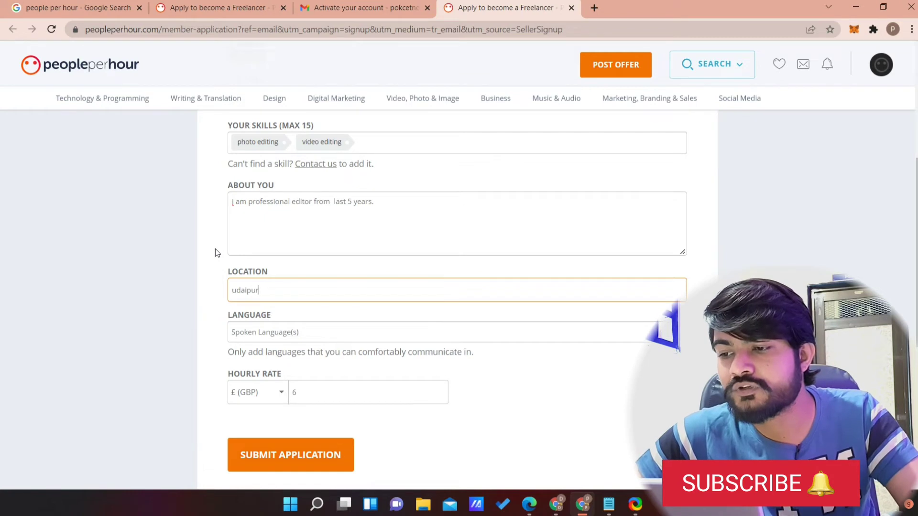
Add Hindi and English as spoken languages.
{"action": "scroll", "coordinate": [215, 248], "scroll_direction": "down", "scroll_amount": 2}
{"action": "left_click", "coordinate": [281, 332]}
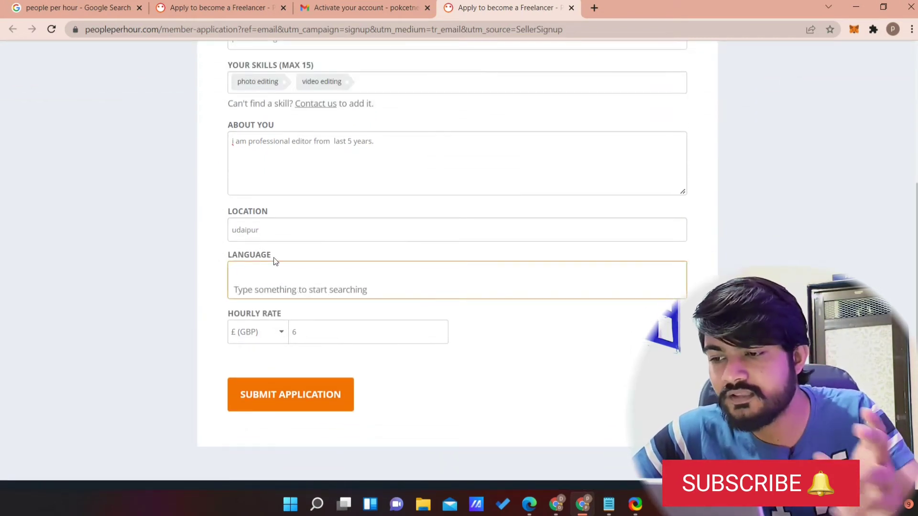
{"action": "type", "text": "hind"}
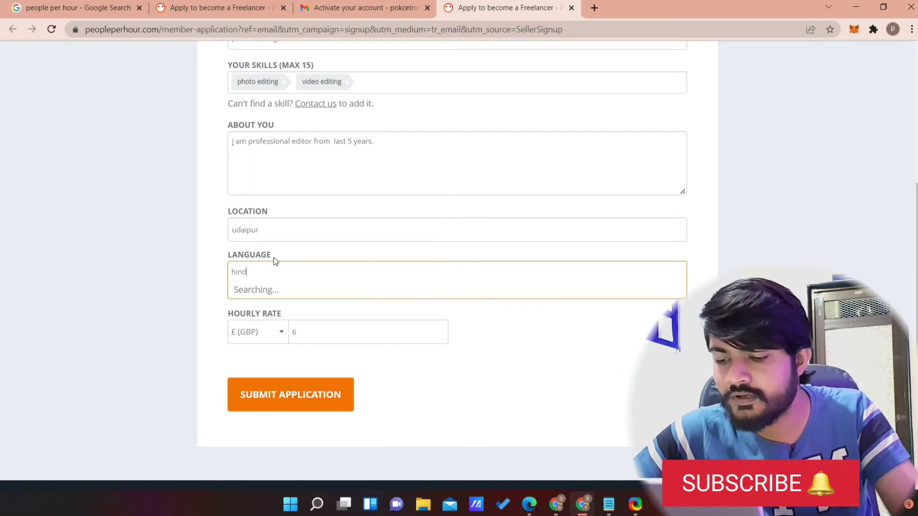
{"action": "type", "text": "i"}
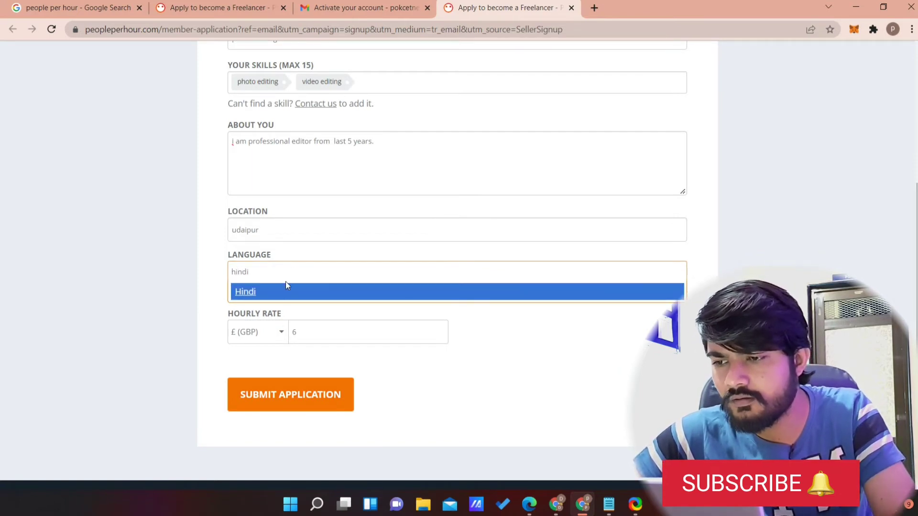
{"action": "left_click", "coordinate": [287, 290]}
{"action": "type", "text": "engli"}
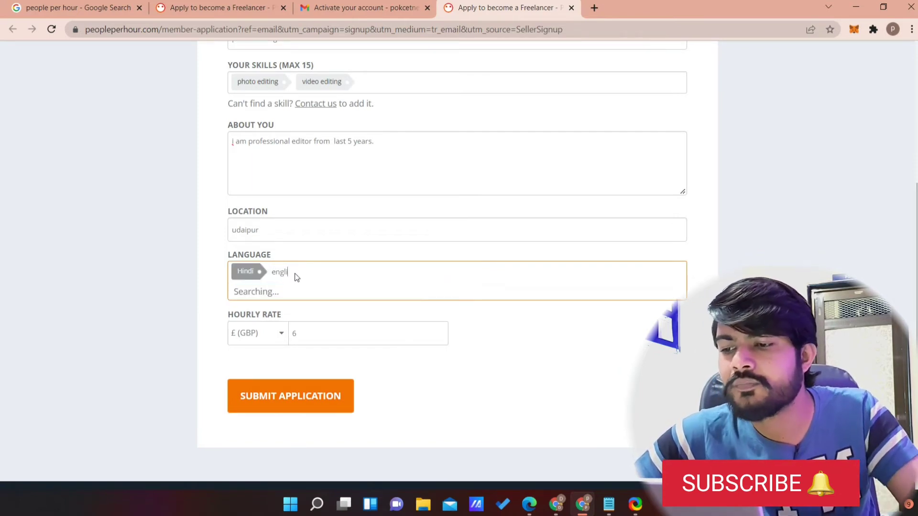
{"action": "type", "text": "sh"}
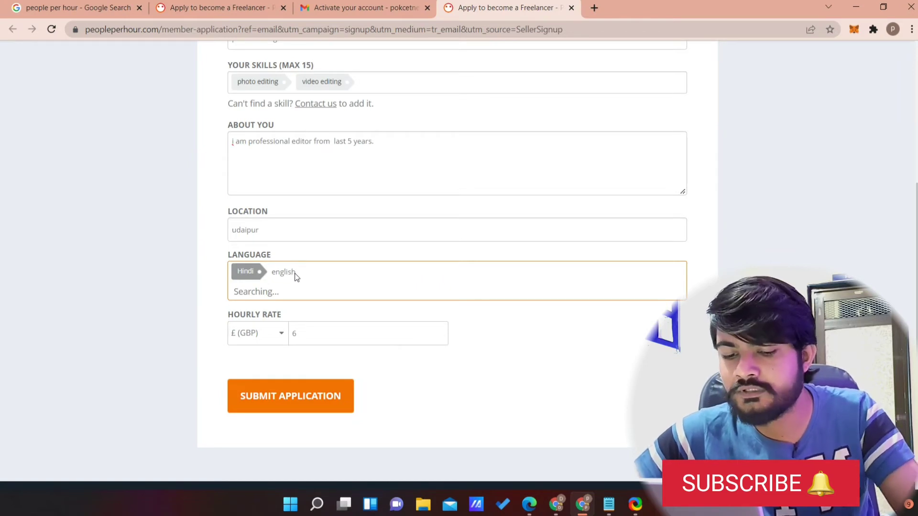
{"action": "left_click", "coordinate": [302, 294]}
Pick Udaipur, IN from the location suggestions.
{"action": "left_click", "coordinate": [327, 226]}
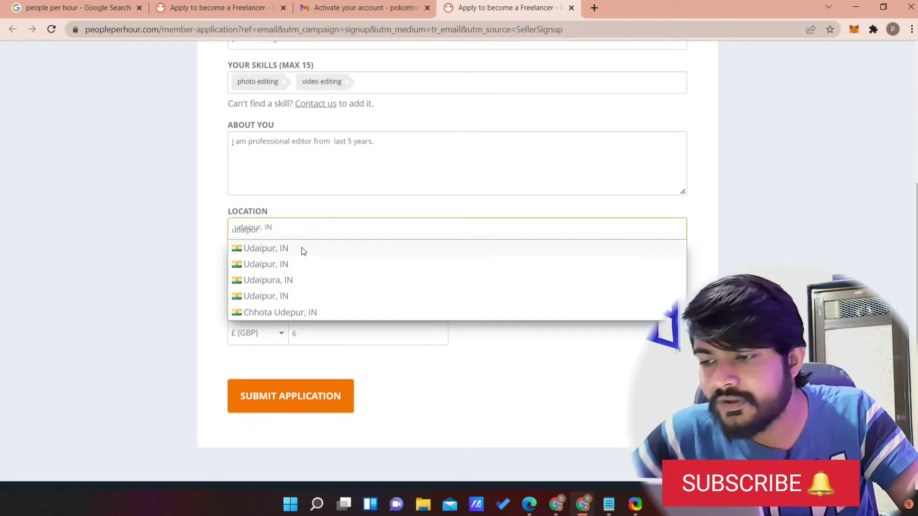
{"action": "left_click", "coordinate": [301, 248]}
{"action": "scroll", "coordinate": [254, 241], "scroll_direction": "down", "scroll_amount": 1}
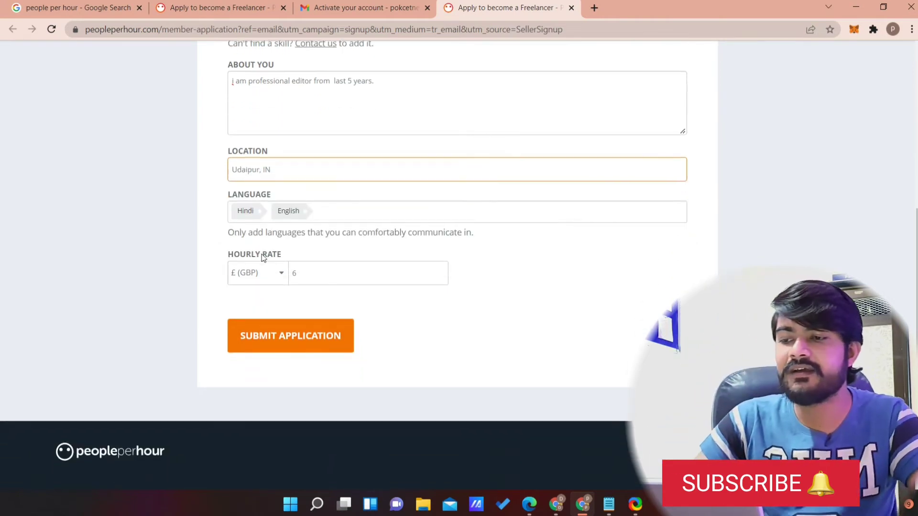
Change the hourly rate from £6 to 5 in $ (USD).
{"action": "left_click", "coordinate": [282, 276]}
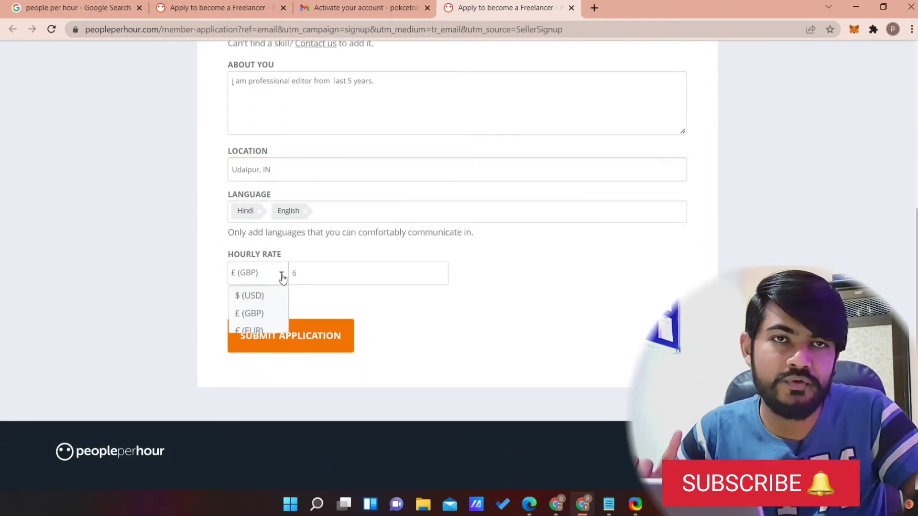
{"action": "left_click", "coordinate": [269, 298]}
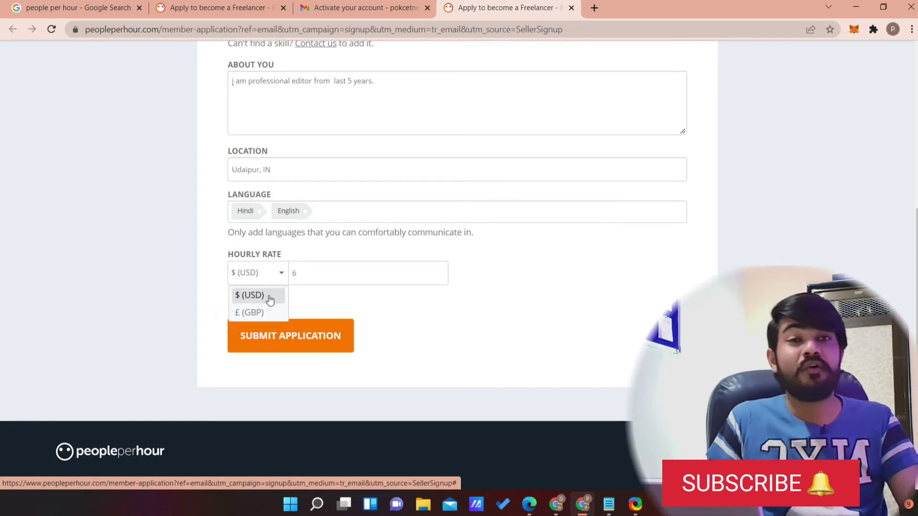
{"action": "left_click", "coordinate": [329, 280]}
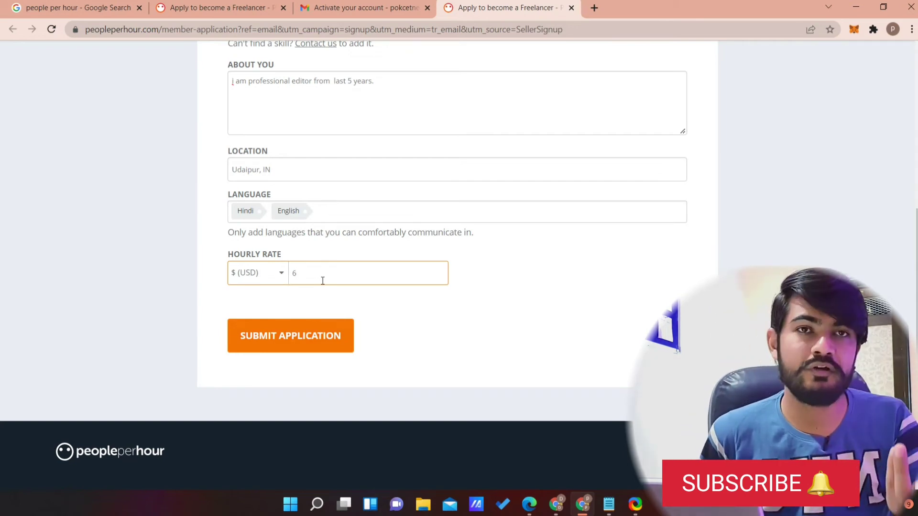
{"action": "key", "text": "BackSpace"}
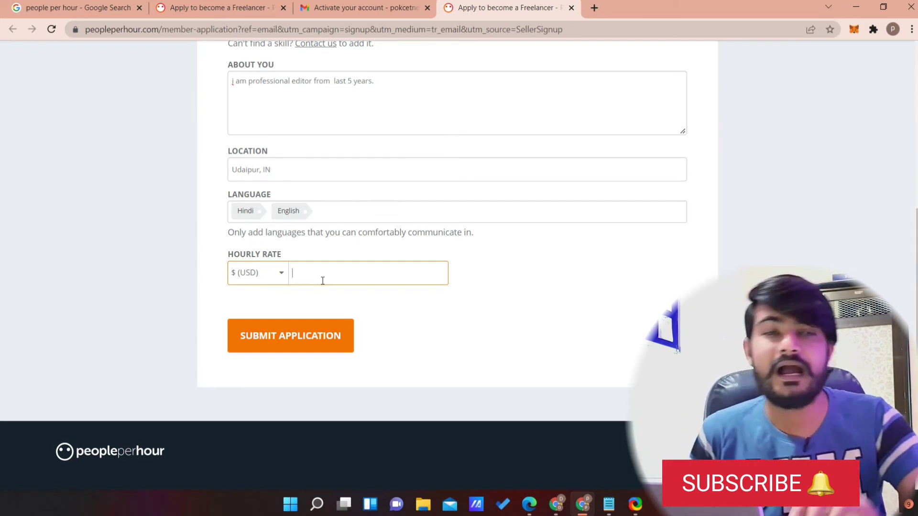
{"action": "type", "text": "5"}
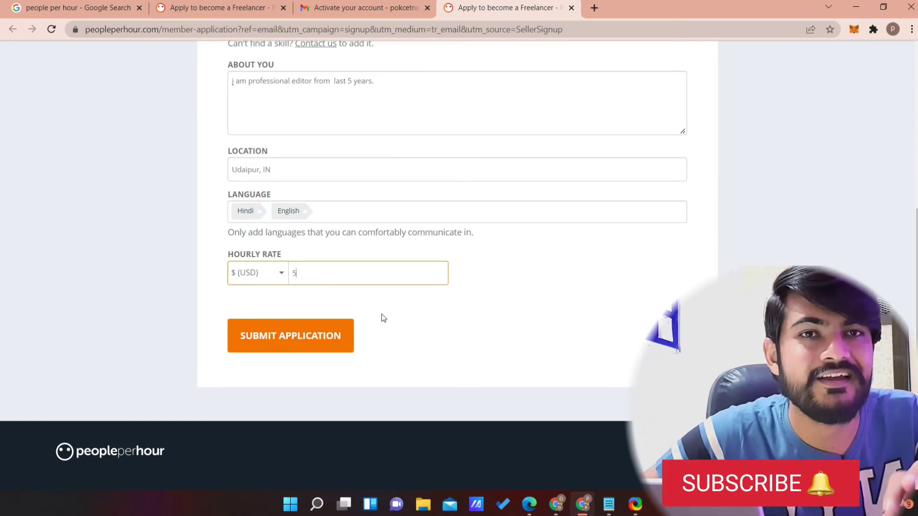
{"action": "left_click", "coordinate": [391, 314]}
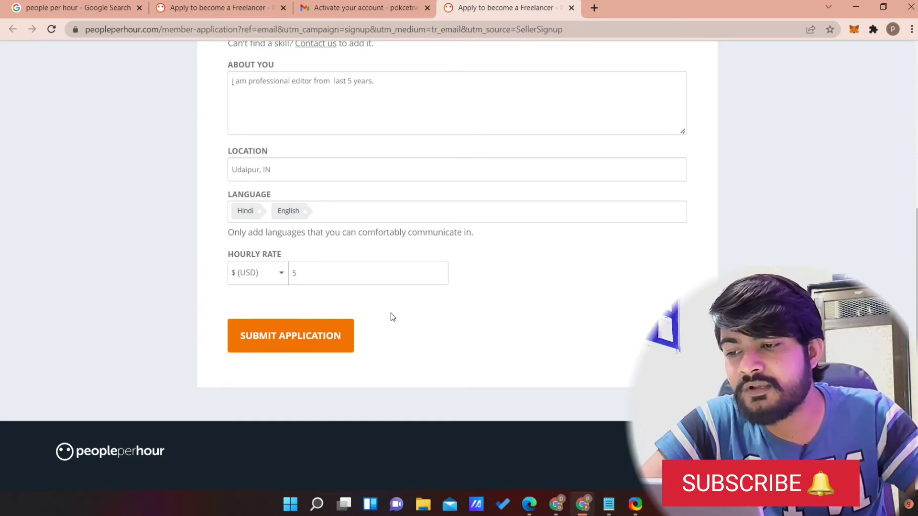
Raise the hourly rate from 5 to 7 after the minimum-rate error and resubmit the application.
{"action": "left_click", "coordinate": [341, 331]}
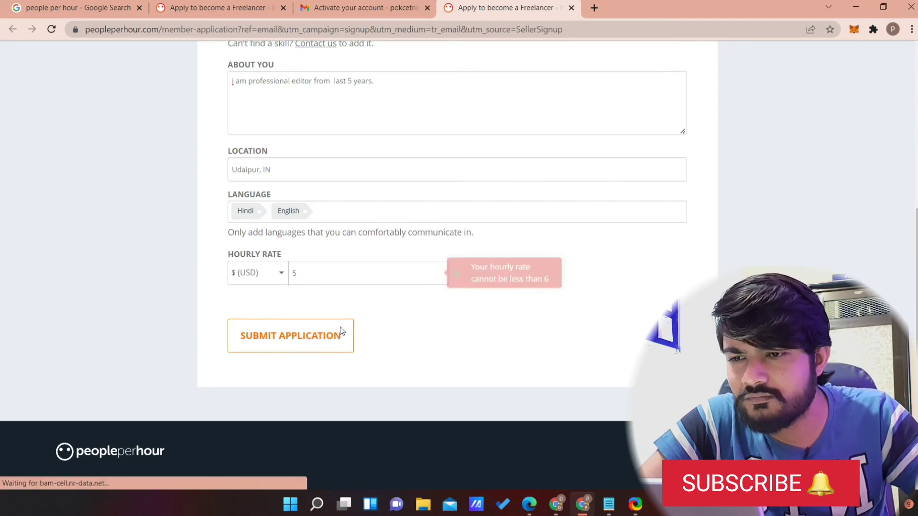
{"action": "scroll", "coordinate": [650, 291], "scroll_direction": "down", "scroll_amount": 3}
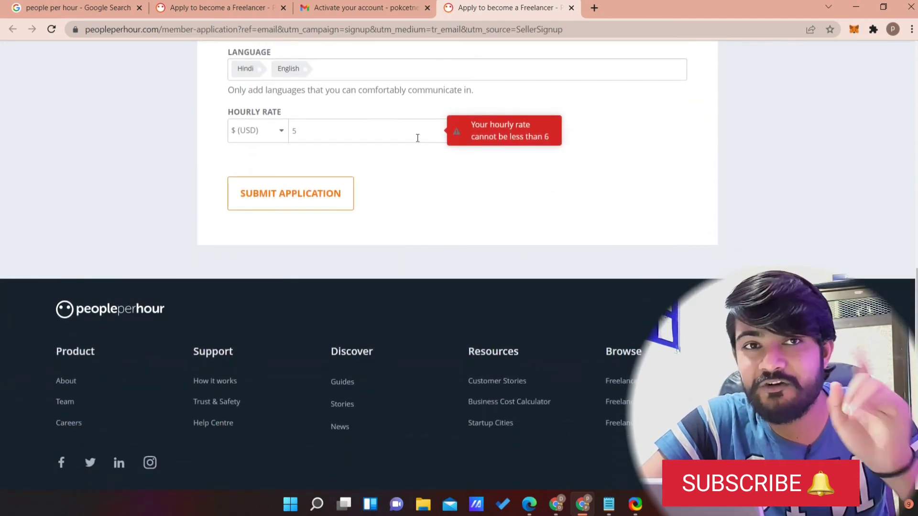
{"action": "left_click", "coordinate": [361, 131]}
{"action": "key", "text": "BackSpace"}
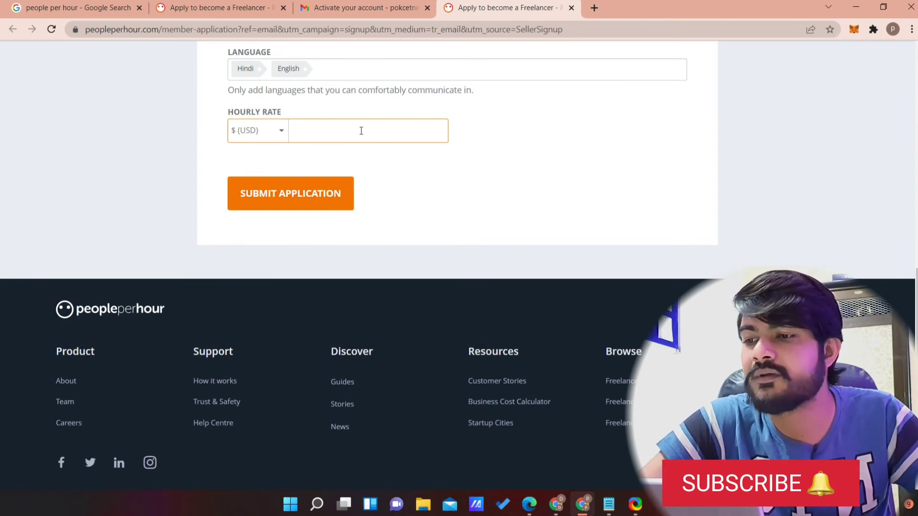
{"action": "type", "text": "7"}
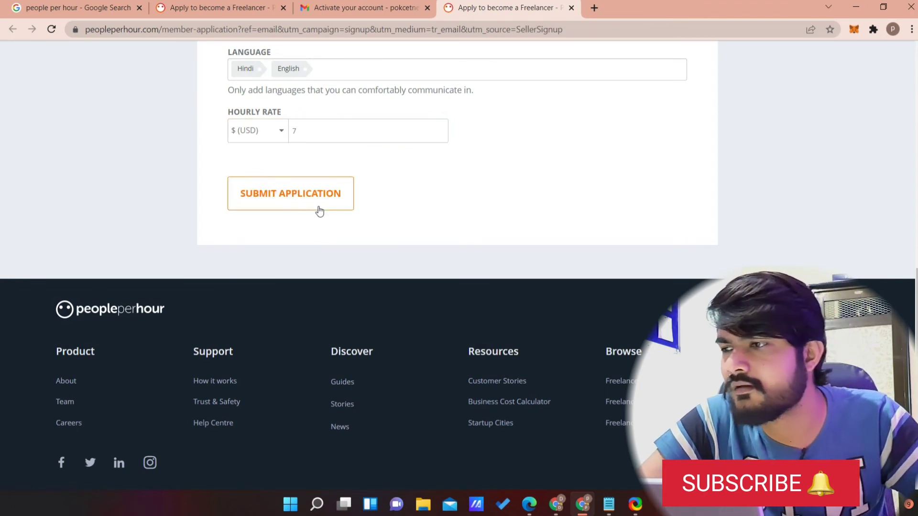
{"action": "left_click", "coordinate": [318, 209]}
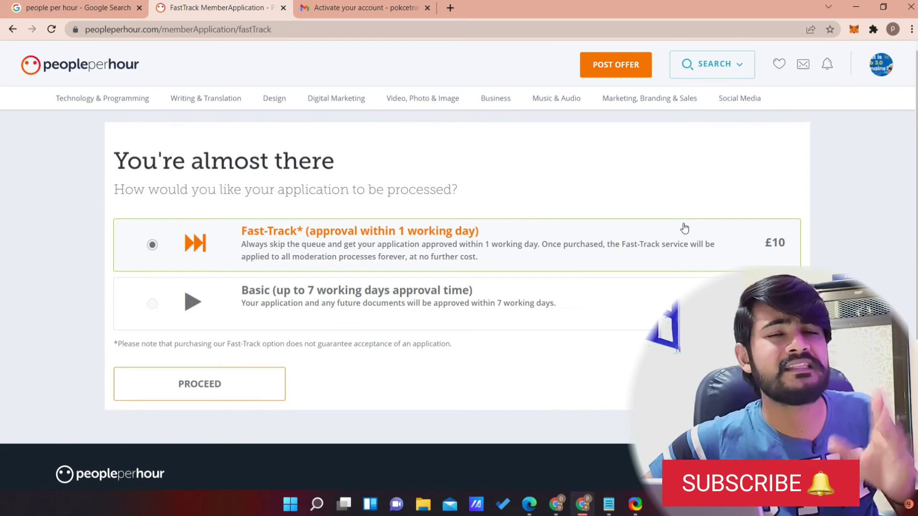
Select Basic processing (up to 7 working days) and proceed.
{"action": "left_click", "coordinate": [151, 310]}
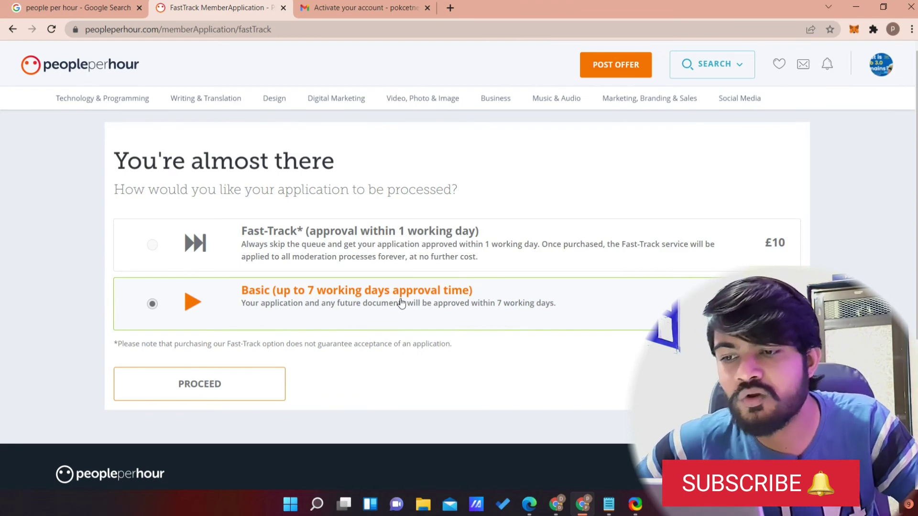
{"action": "left_click", "coordinate": [211, 387]}
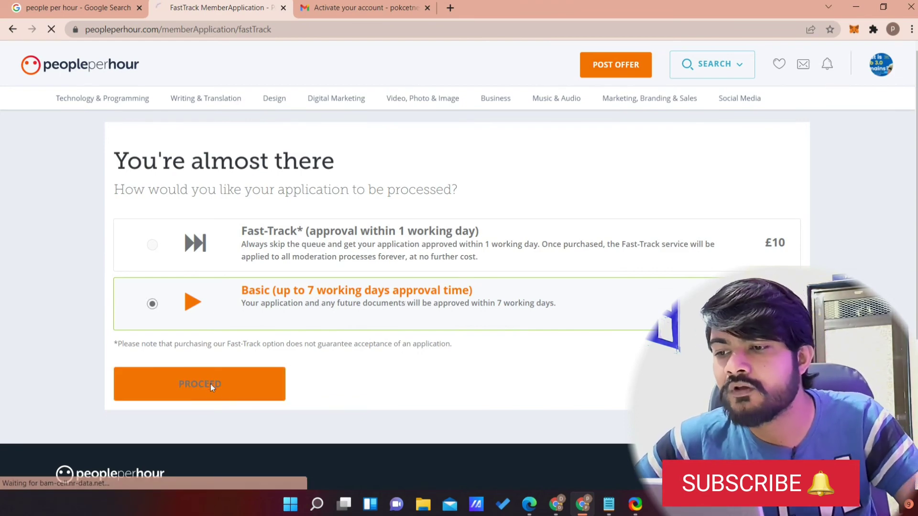